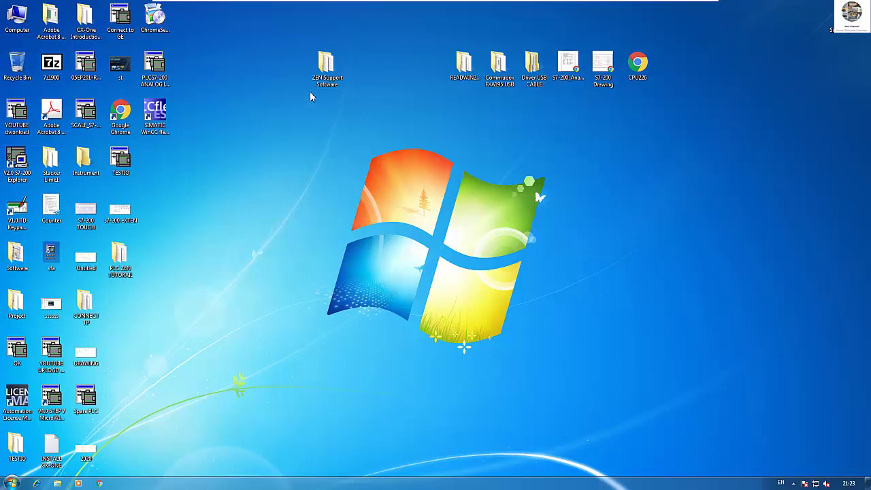
# Open the ZEN Support Software folder and launch the ZENTool application.
pyautogui.click(326, 65)
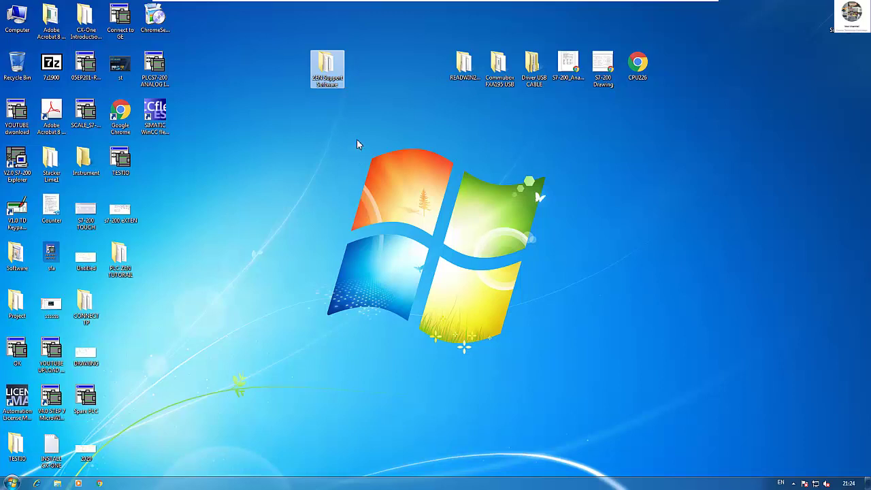
pyautogui.click(357, 140)
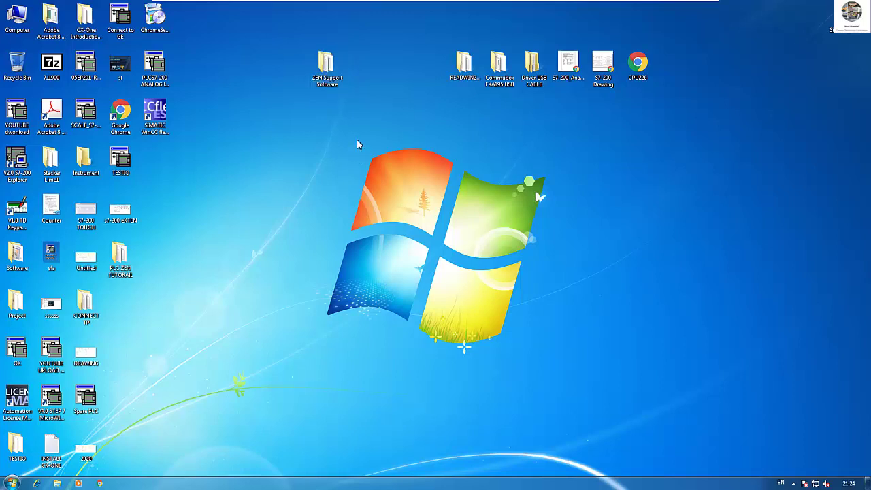
pyautogui.doubleClick(333, 88)
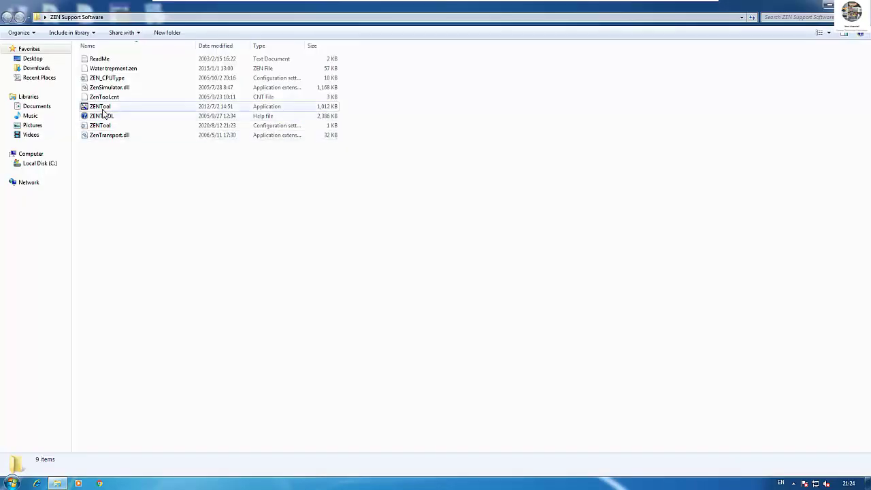
pyautogui.doubleClick(102, 107)
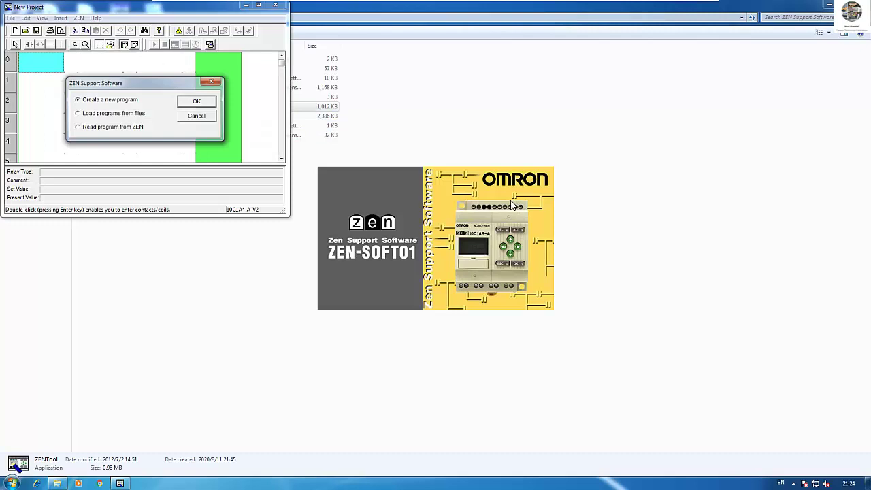
# Create a new program for a 10C3A*-A-V2 unit named 'Flashing Timer'.
pyautogui.click(196, 102)
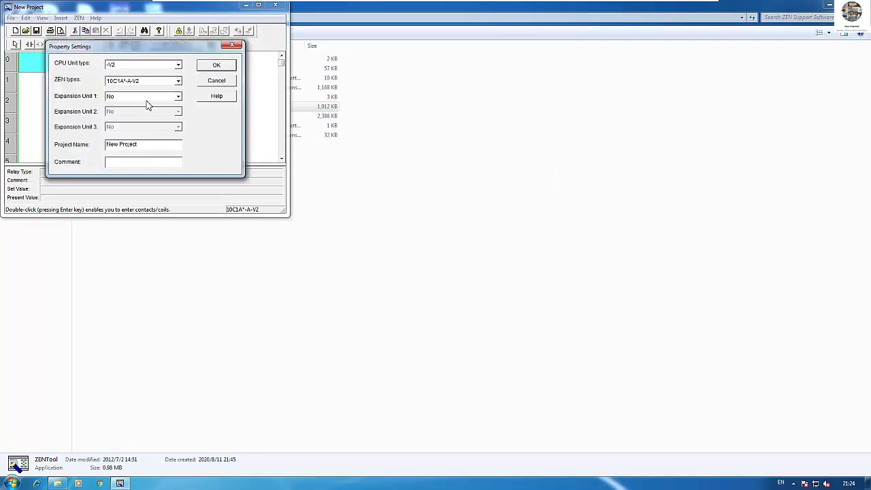
pyautogui.click(155, 82)
pyautogui.click(140, 105)
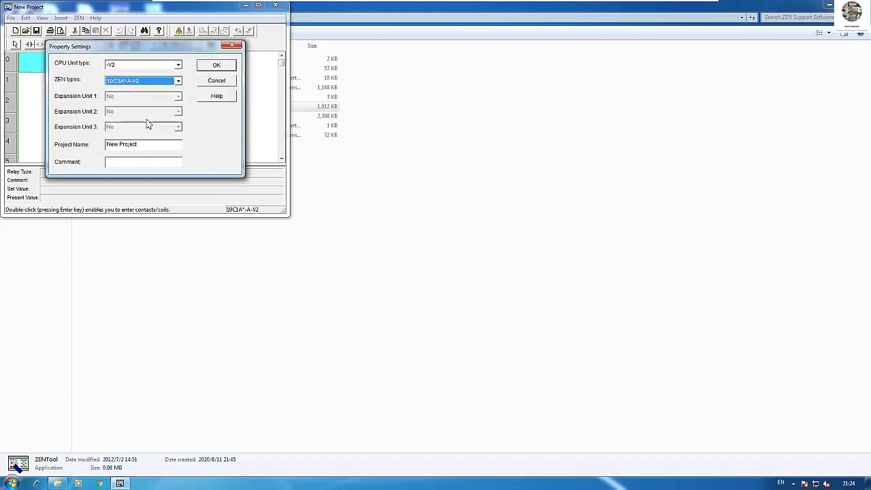
pyautogui.press('Tab')
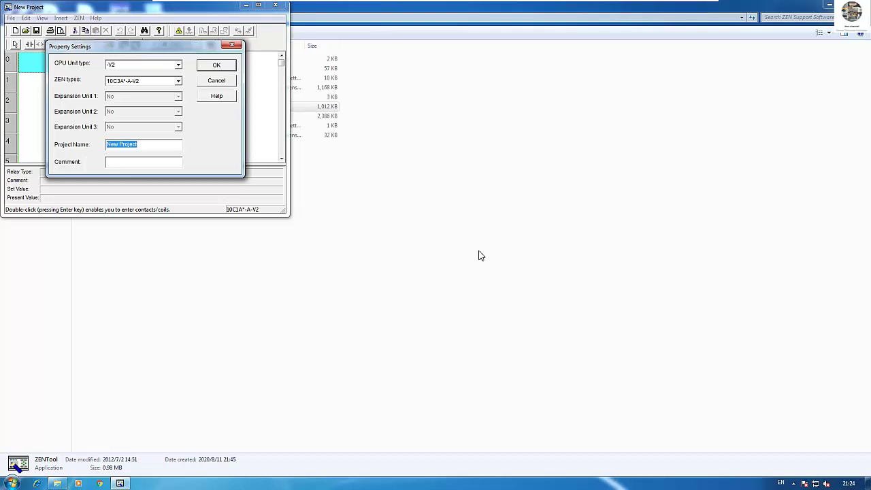
pyautogui.press('BackSpace')
pyautogui.write('F')
pyautogui.write('lashing T')
pyautogui.write('imer')
pyautogui.hotkey('shift', 'Tab')
pyautogui.press('Tab')
pyautogui.press('Return')
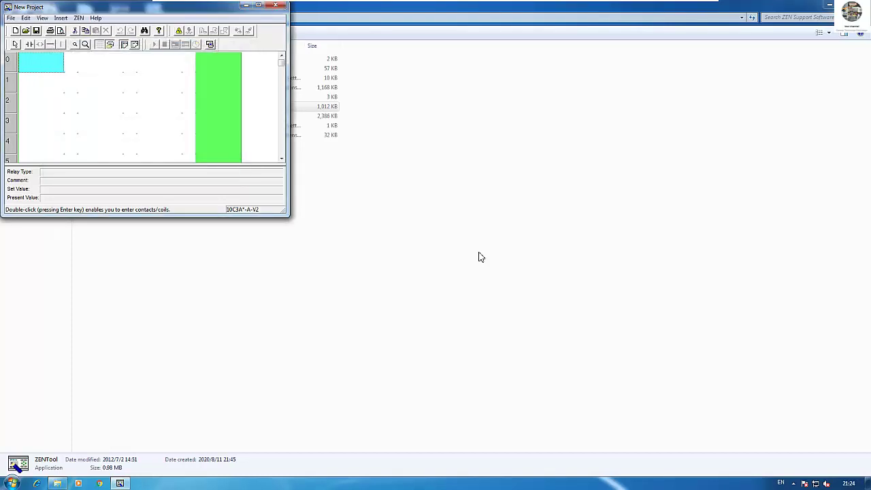
# Maximize the ladder editor window and zoom in on the grid.
pyautogui.click(259, 6)
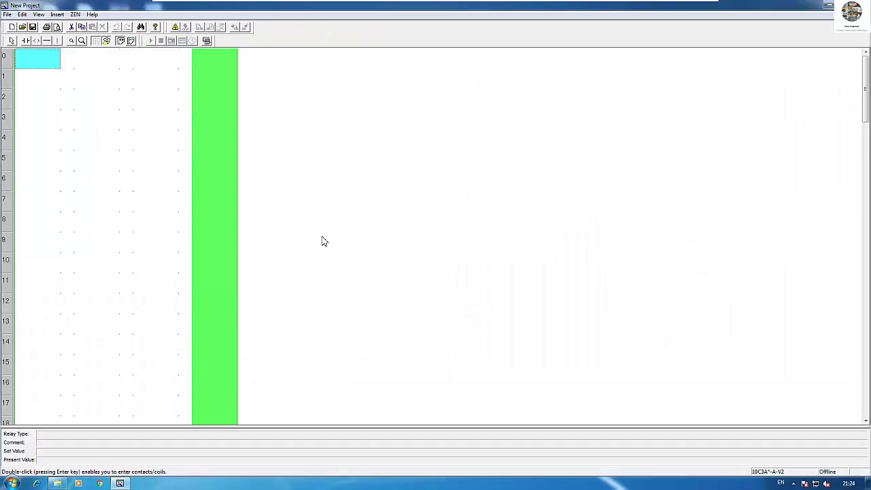
pyautogui.click(36, 122)
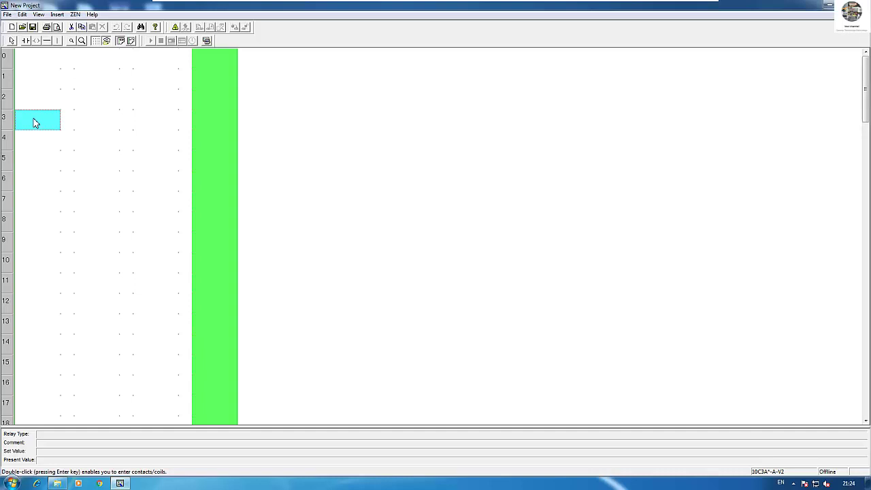
pyautogui.scroll(2, 36, 123)
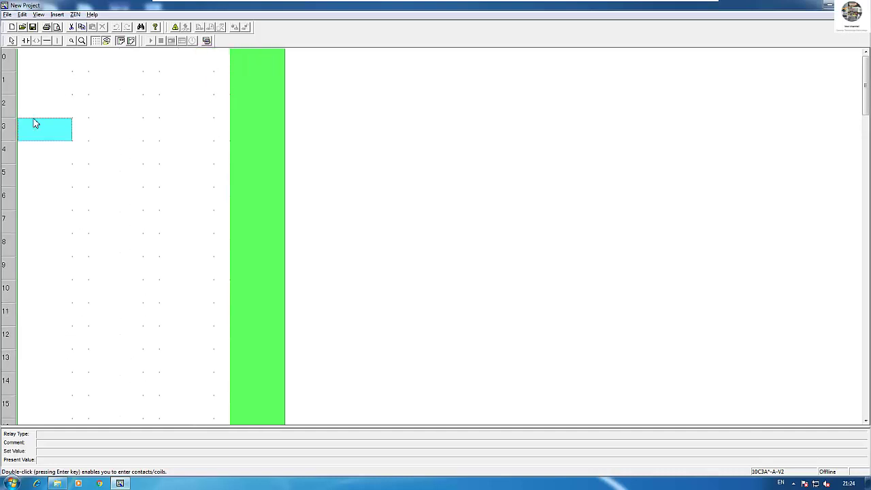
pyautogui.scroll(2, 35, 122)
pyautogui.scroll(2, 35, 123)
pyautogui.scroll(2, 35, 122)
pyautogui.scroll(2, 35, 122)
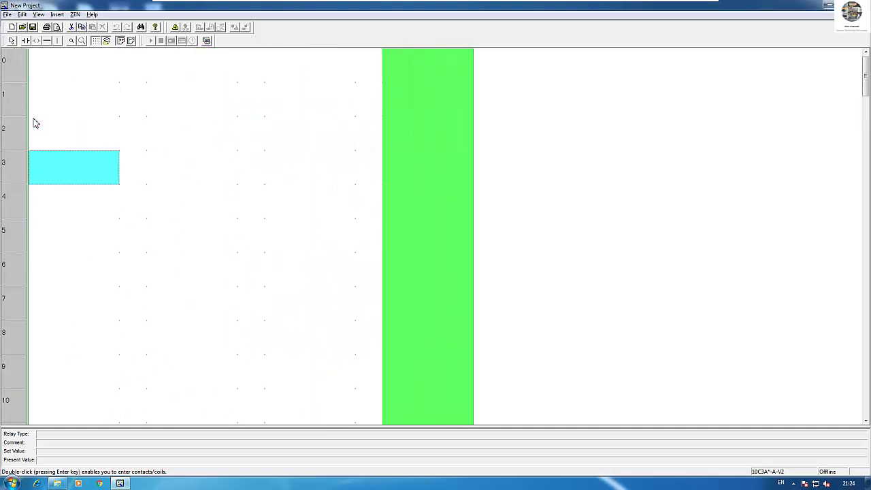
# Move the edit cursor along row 0 and return it to the start of rung 0.
pyautogui.click(75, 80)
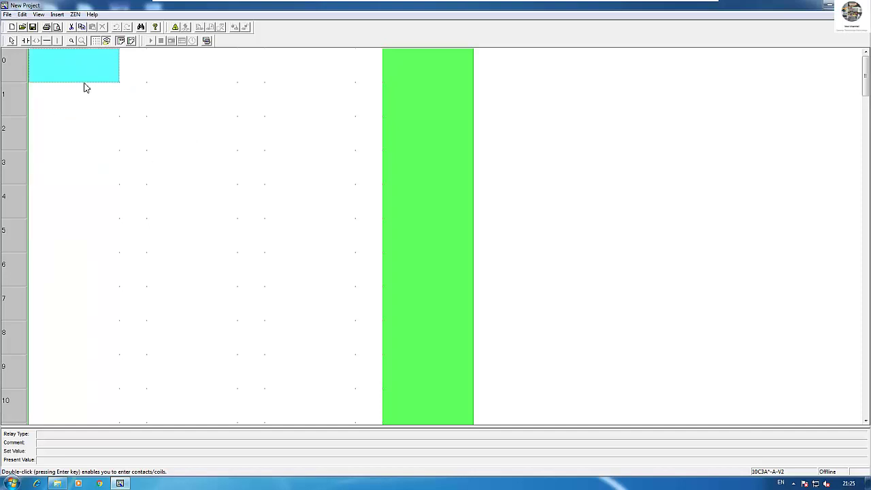
pyautogui.click(158, 75)
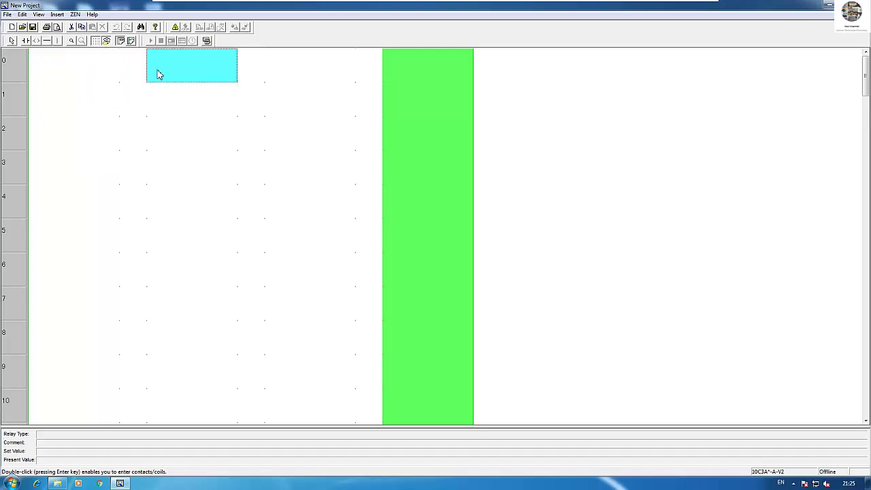
pyautogui.click(266, 75)
pyautogui.click(400, 73)
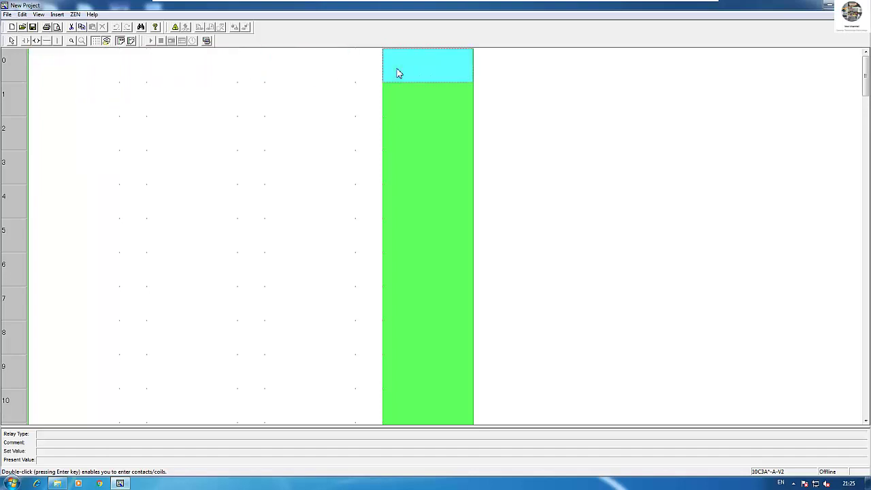
pyautogui.click(98, 74)
pyautogui.click(145, 66)
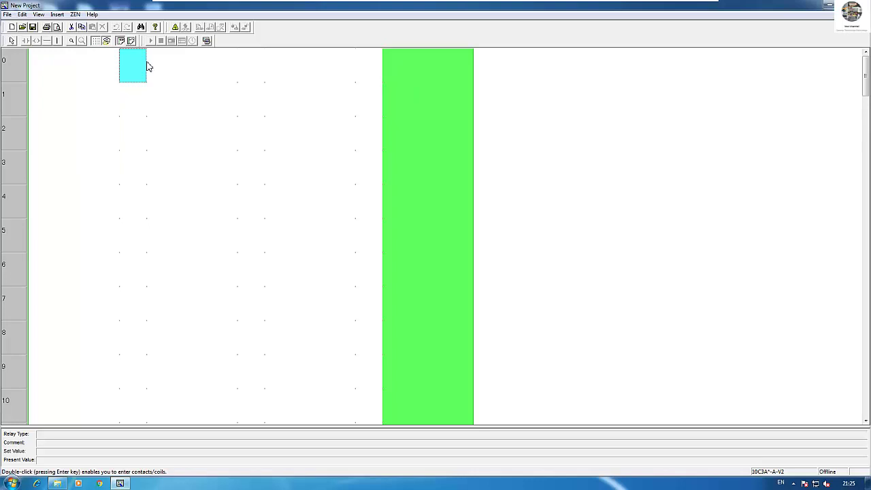
pyautogui.click(175, 73)
pyautogui.click(51, 62)
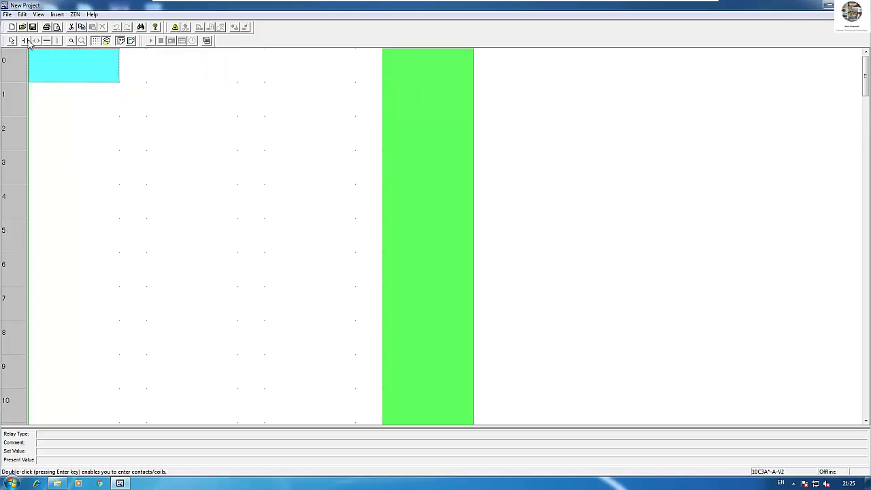
# Place a normally closed I0 contact commented STOP at the start of rung 0.
pyautogui.click(29, 42)
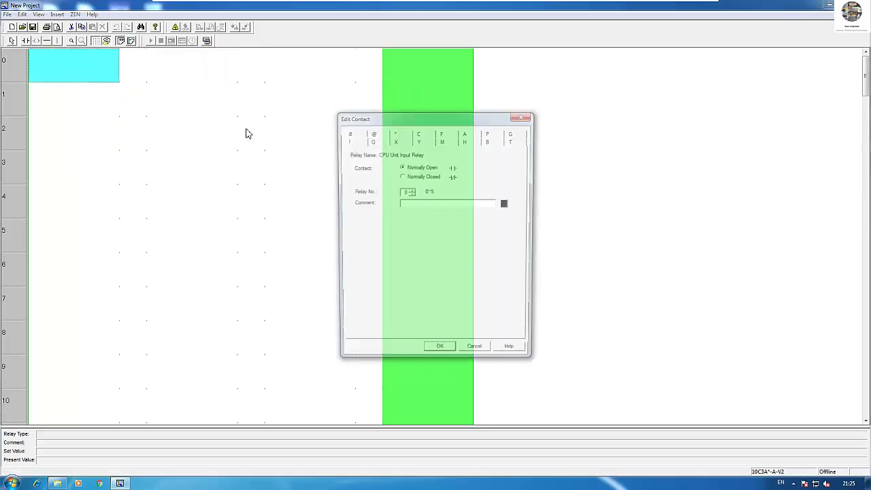
pyautogui.click(423, 176)
pyautogui.click(440, 354)
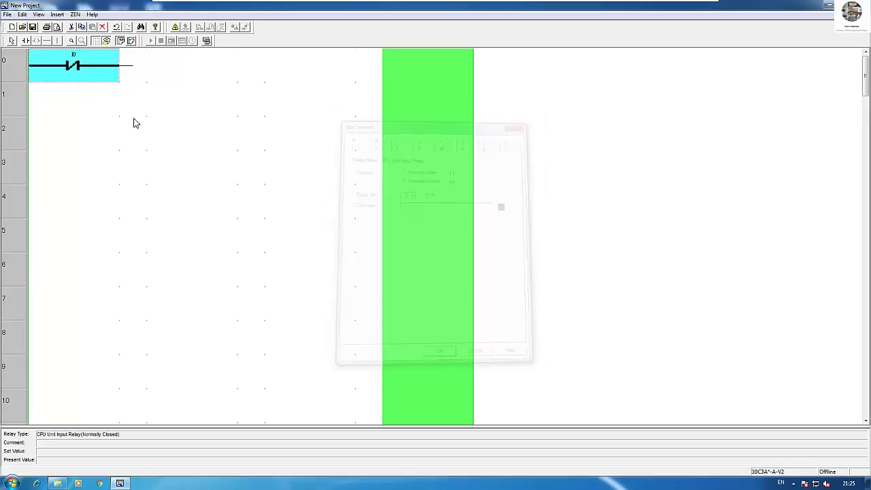
pyautogui.doubleClick(92, 63)
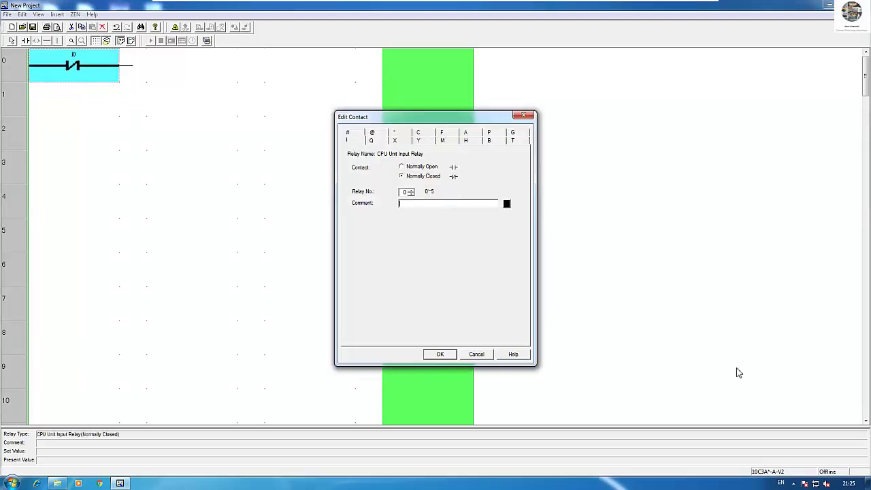
pyautogui.write('STO')
pyautogui.write('P')
pyautogui.press('Return')
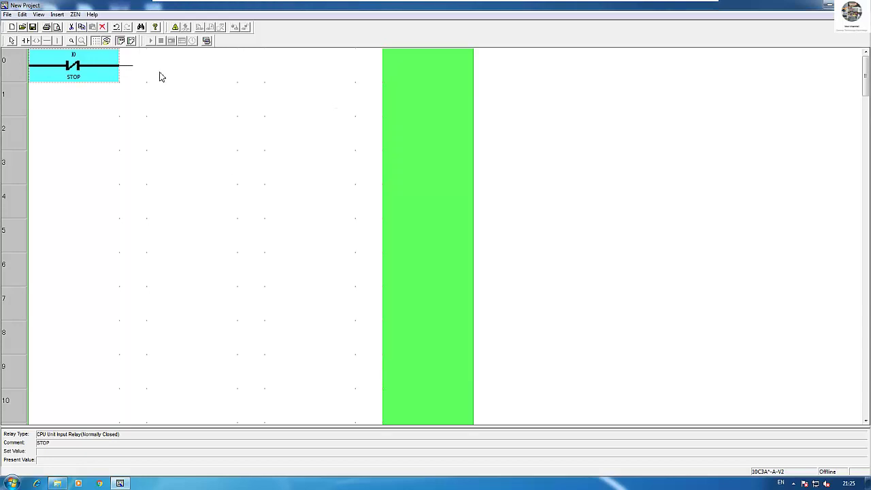
# Add a normally open I1 contact commented START in the next cell.
pyautogui.click(175, 78)
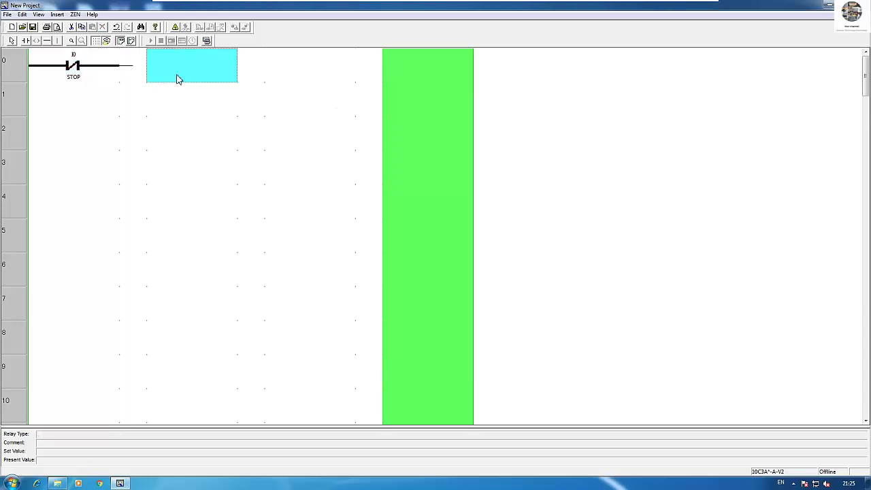
pyautogui.click(25, 42)
pyautogui.write('1')
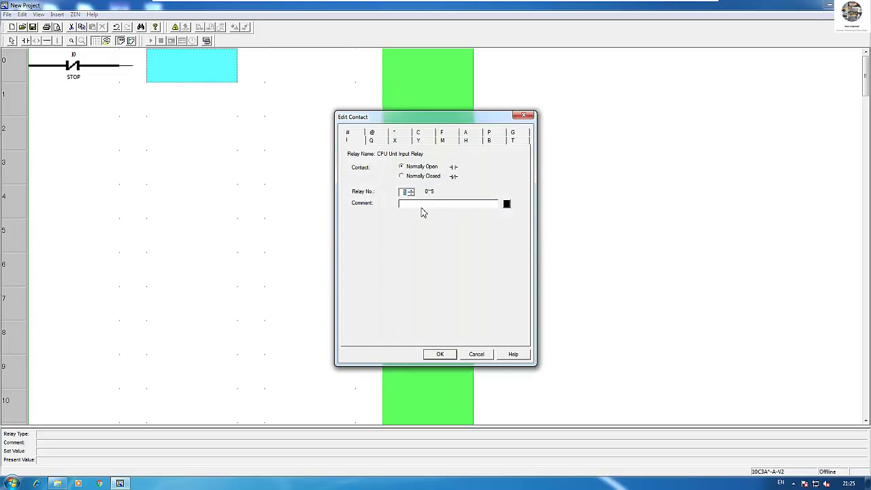
pyautogui.click(421, 205)
pyautogui.write('T')
pyautogui.write('A')
pyautogui.write('RT')
pyautogui.press('Return')
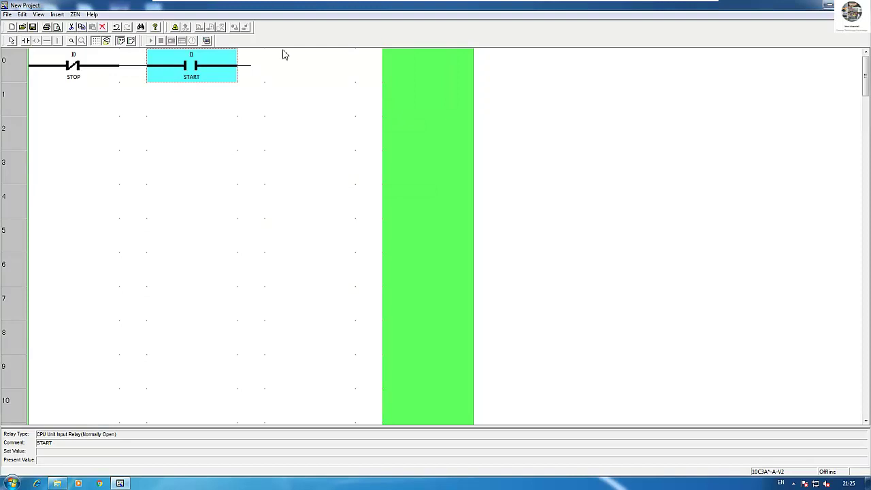
# End rung 0 with internal relay coil M0 labelled AUXILARY1, wired from START.
pyautogui.doubleClick(421, 68)
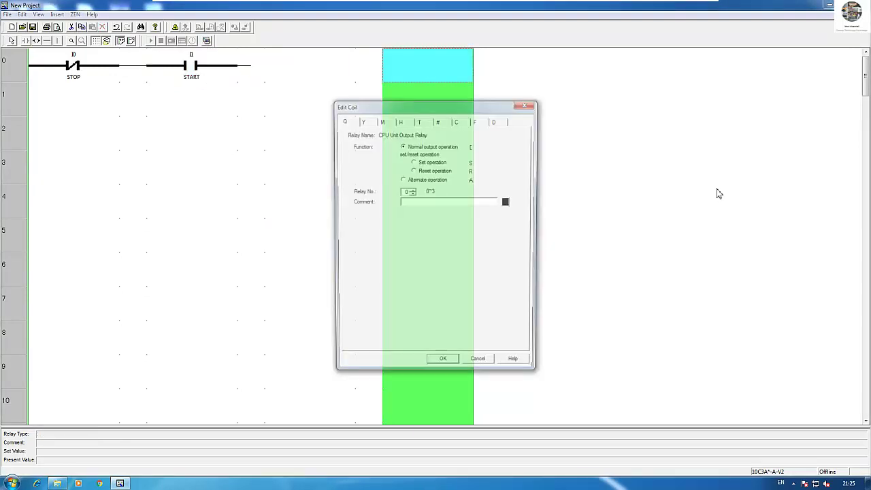
pyautogui.click(389, 121)
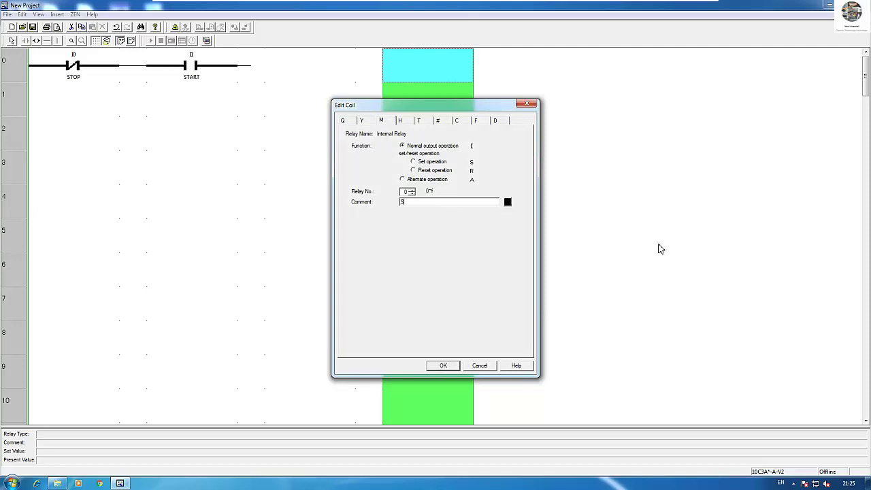
pyautogui.press('BackSpace')
pyautogui.write('AUX')
pyautogui.write('ILARY1')
pyautogui.press('Return')
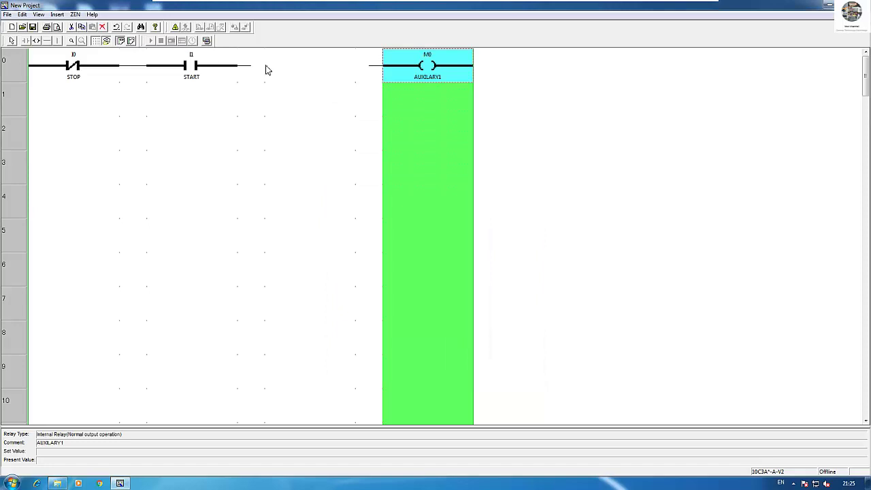
pyautogui.moveTo(266, 70); pyautogui.dragTo(329, 70)
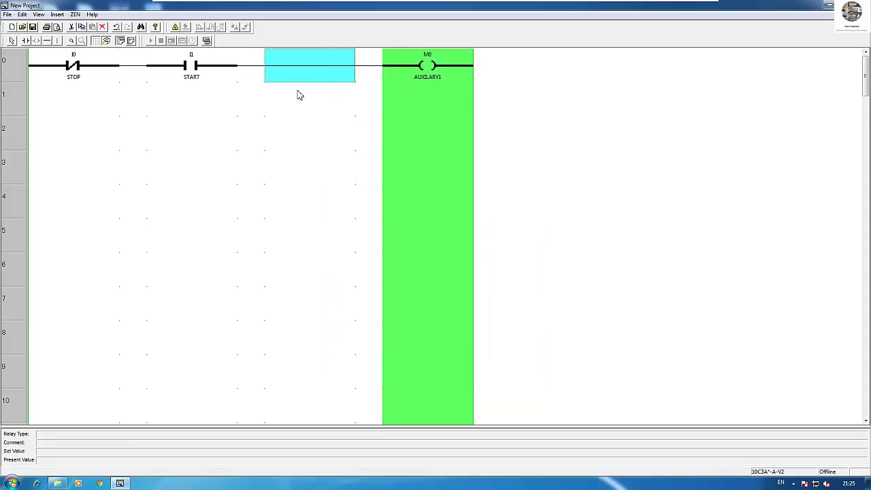
# Add an M0 contact below START and connect both its ends up to rung 0.
pyautogui.doubleClick(202, 104)
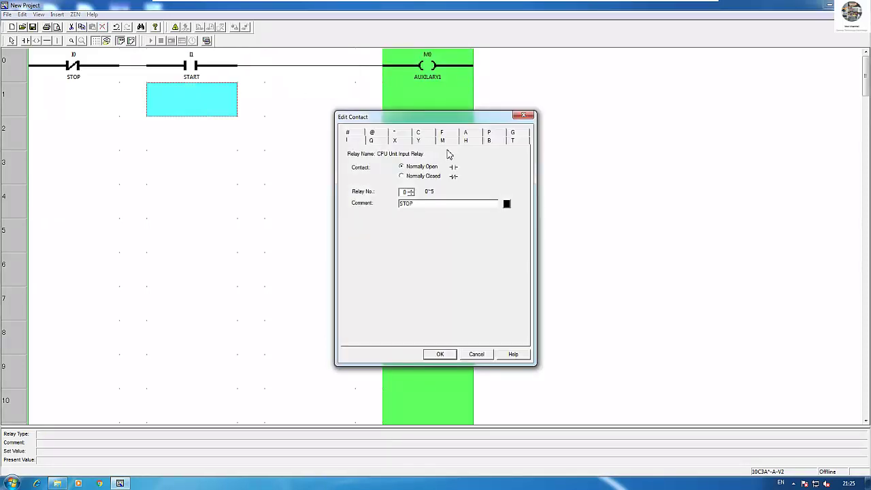
pyautogui.click(451, 143)
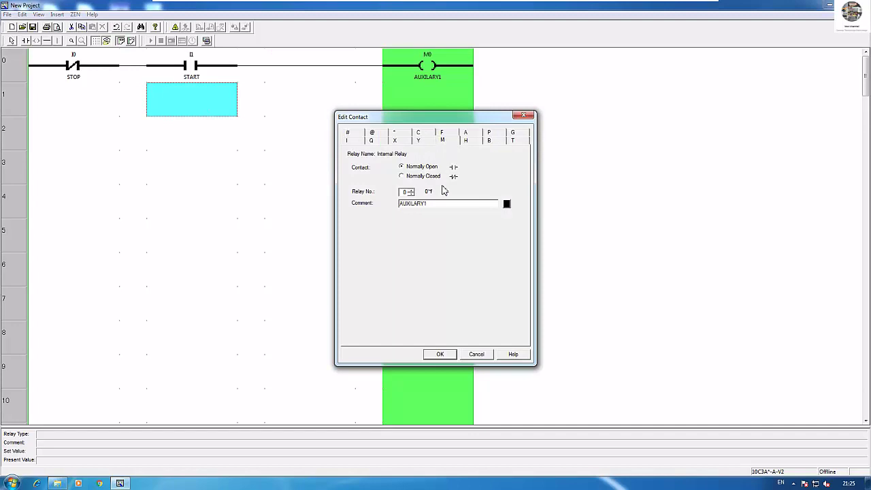
pyautogui.click(439, 354)
pyautogui.moveTo(134, 102); pyautogui.dragTo(134, 71)
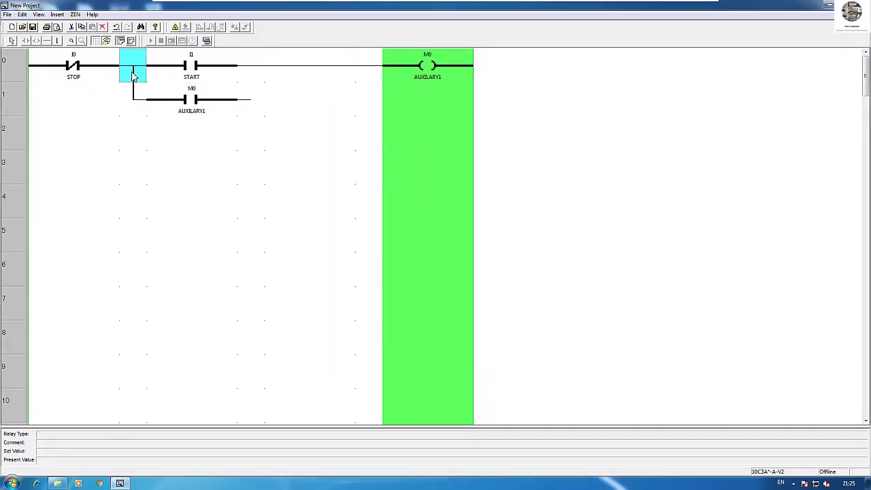
pyautogui.moveTo(251, 102); pyautogui.dragTo(251, 78)
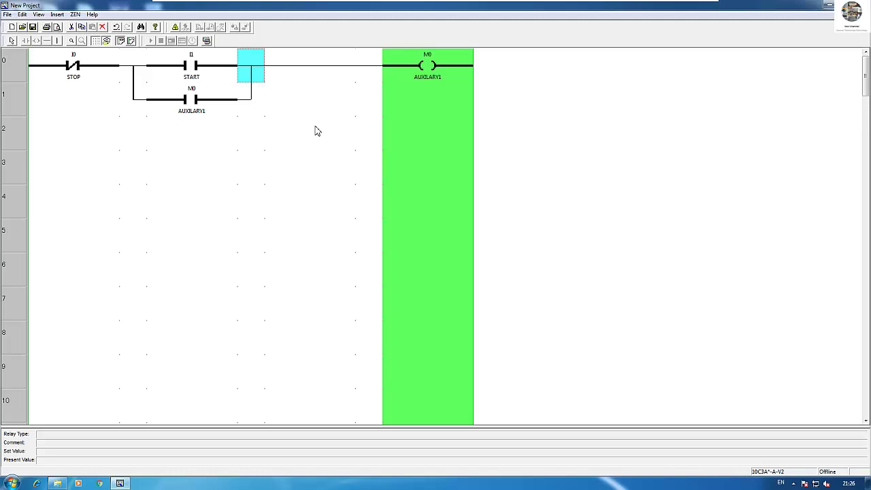
# Put timer coil T0 labelled FLASHING TIMER at the end of rung 1 and connect it.
pyautogui.click(208, 145)
pyautogui.doubleClick(420, 101)
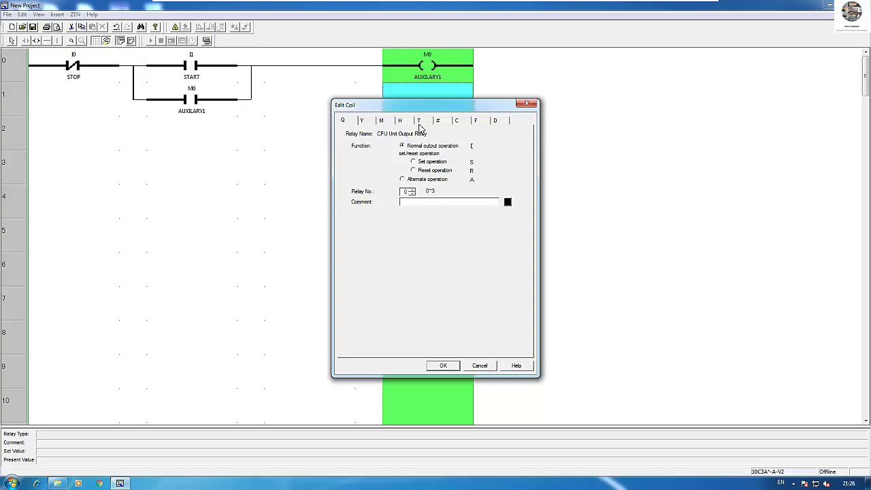
pyautogui.click(426, 121)
pyautogui.write('FL')
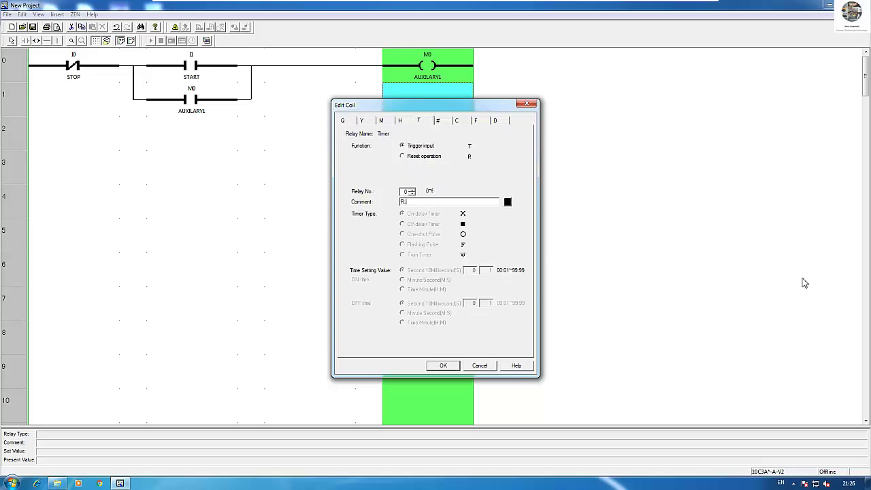
pyautogui.write('ASH')
pyautogui.write('ING T')
pyautogui.write('IMER')
pyautogui.press('Return')
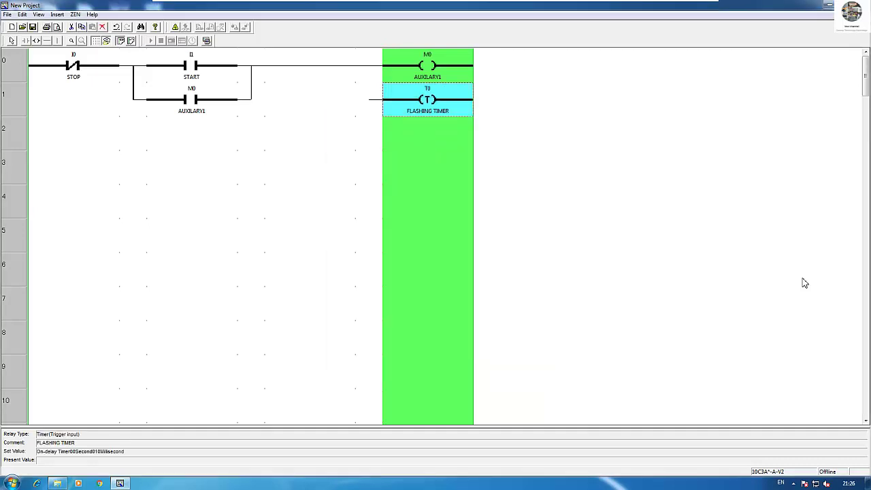
pyautogui.click(297, 102)
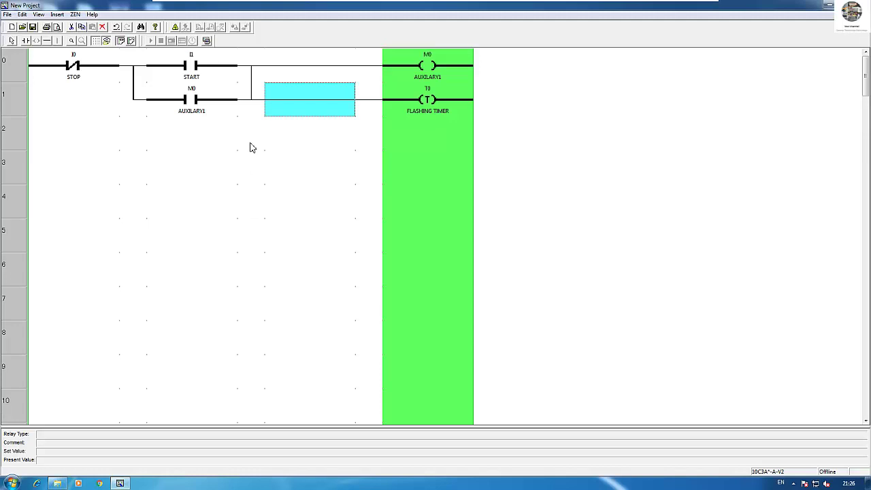
# Place a T0 contact at rung 2's start, set as flashing pulse with 5.0 s ON time.
pyautogui.click(222, 132)
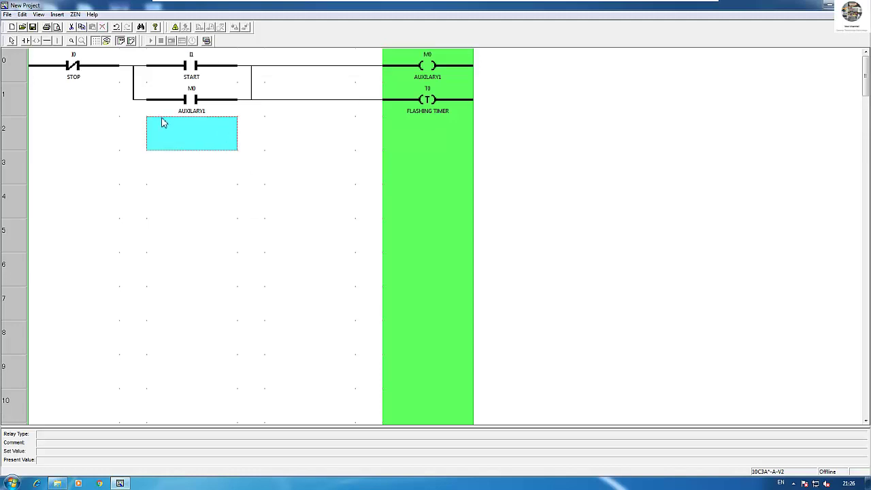
pyautogui.click(124, 130)
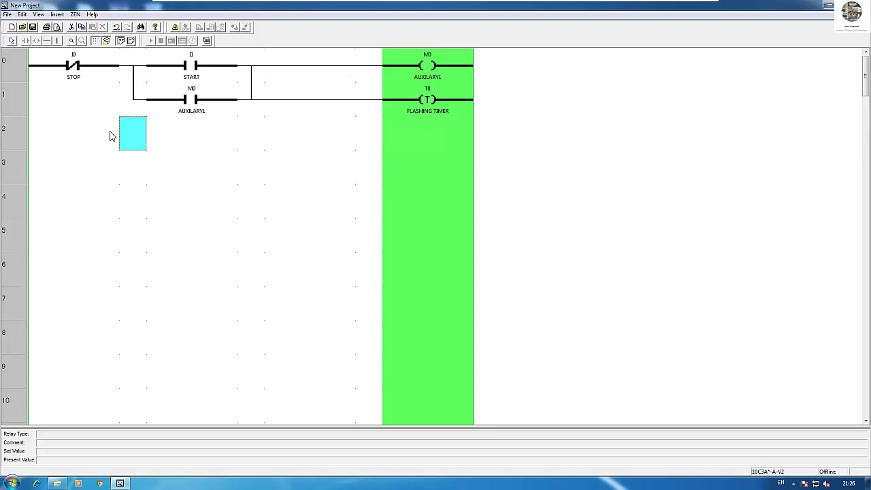
pyautogui.click(197, 130)
pyautogui.click(316, 147)
pyautogui.click(174, 134)
pyautogui.click(79, 140)
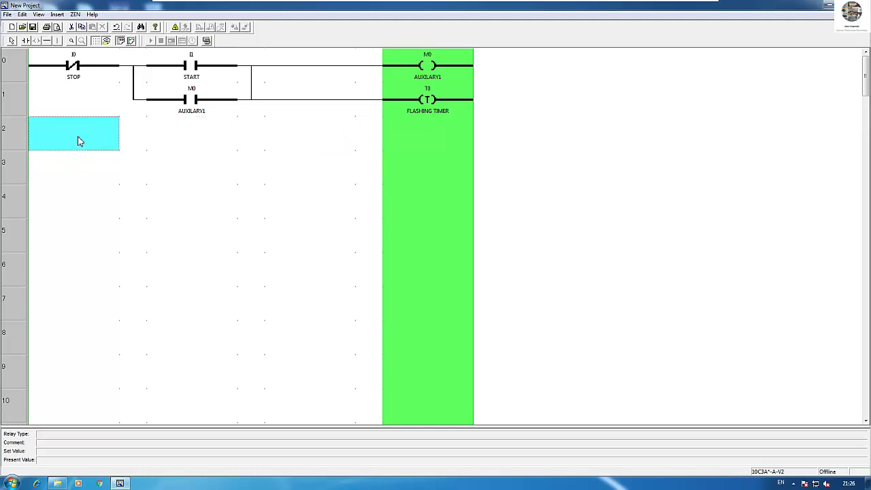
pyautogui.doubleClick(78, 141)
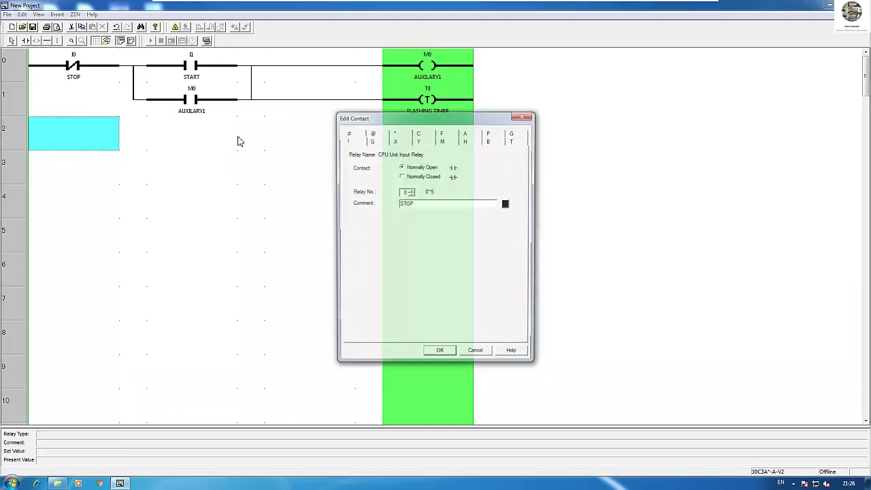
pyautogui.click(515, 141)
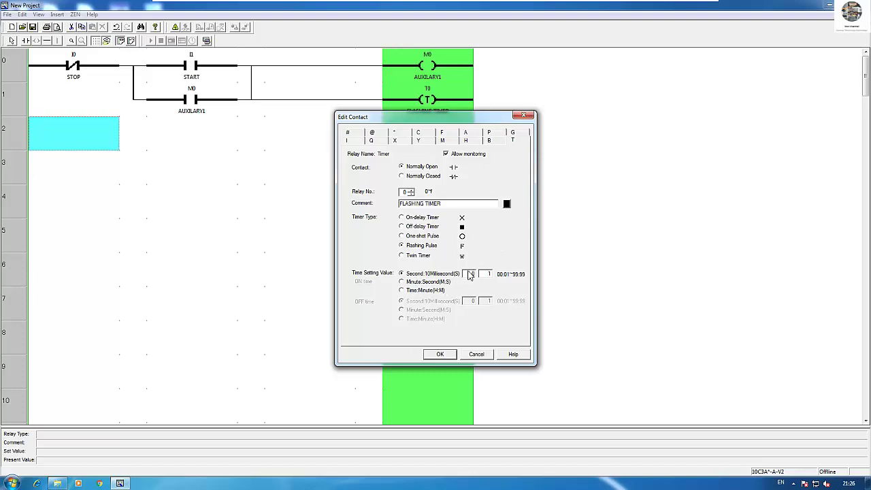
pyautogui.doubleClick(471, 275)
pyautogui.write('1')
pyautogui.write('5')
pyautogui.press('Tab')
pyautogui.write('0')
# Confirm the T0 contact, wire rung 2 across, and add output coil Q0 labelled RELAY1.
pyautogui.click(441, 354)
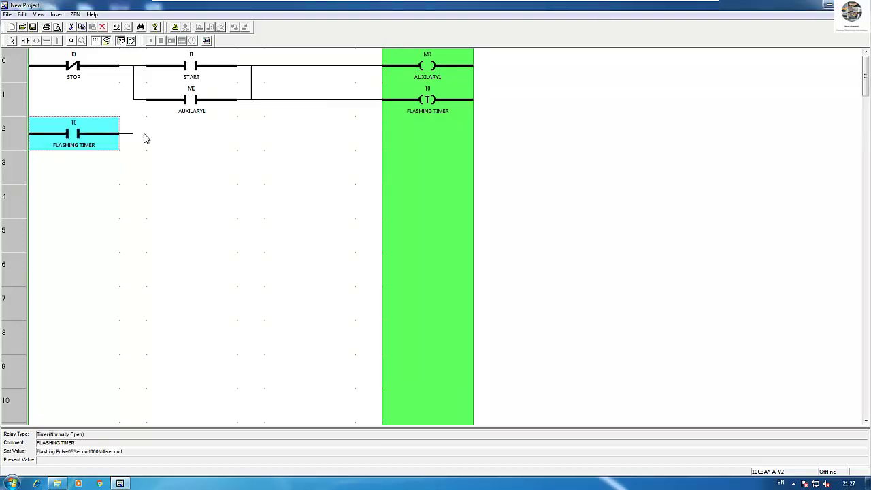
pyautogui.moveTo(145, 137)
pyautogui.mouseDown()
pyautogui.moveTo(249, 143)
pyautogui.moveTo(391, 130)
pyautogui.mouseUp()
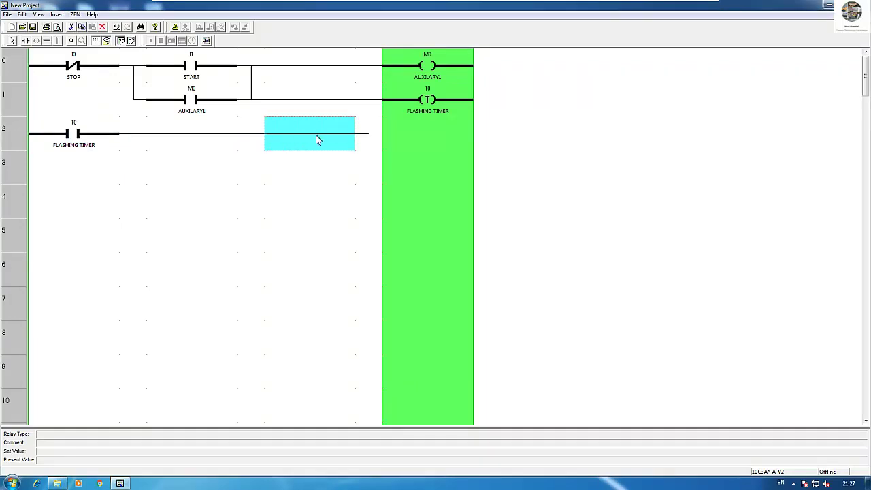
pyautogui.doubleClick(391, 132)
pyautogui.moveTo(447, 107); pyautogui.dragTo(567, 125)
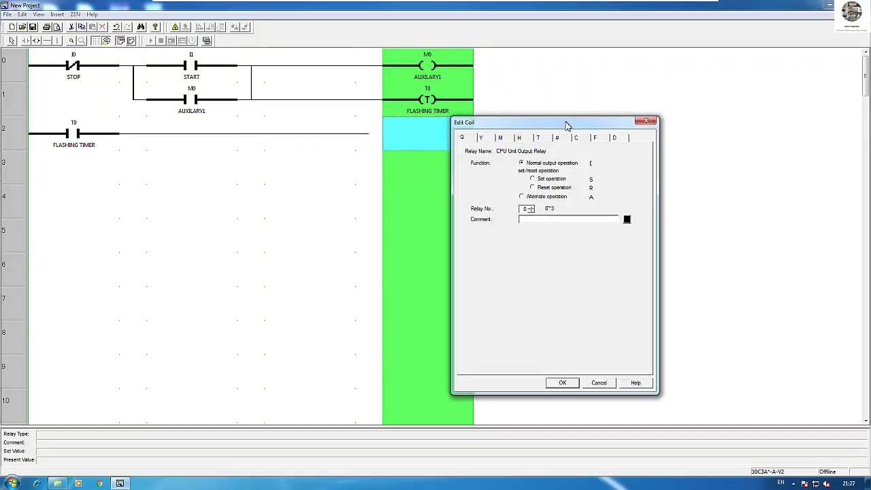
pyautogui.click(522, 220)
pyautogui.write('RELAY')
pyautogui.press('Return')
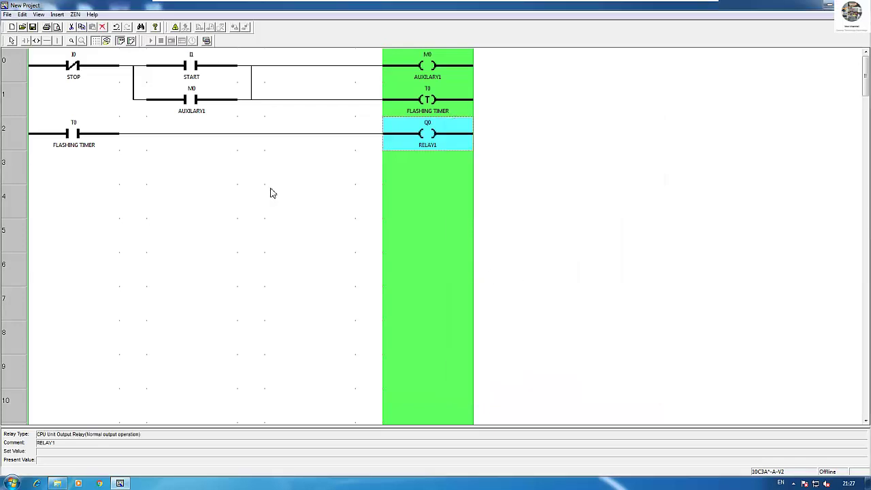
pyautogui.click(270, 191)
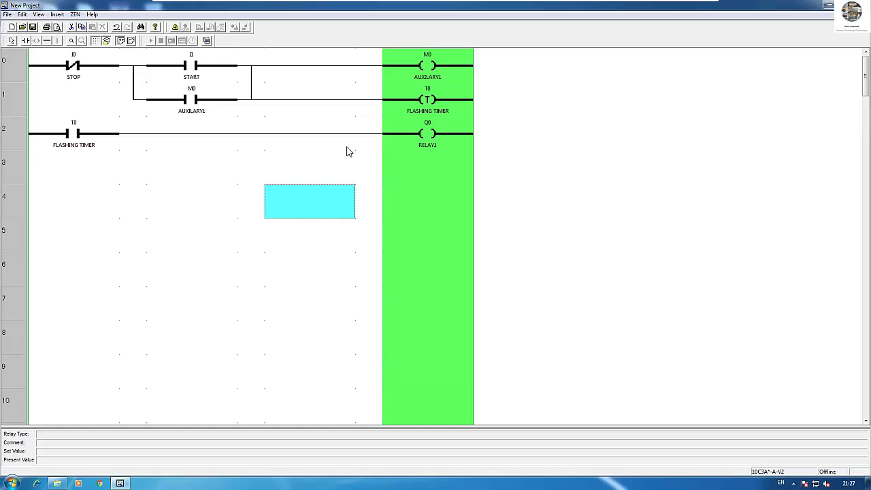
# Launch the simulator, move the ZEN Image window aside, and switch to run mode.
pyautogui.click(206, 40)
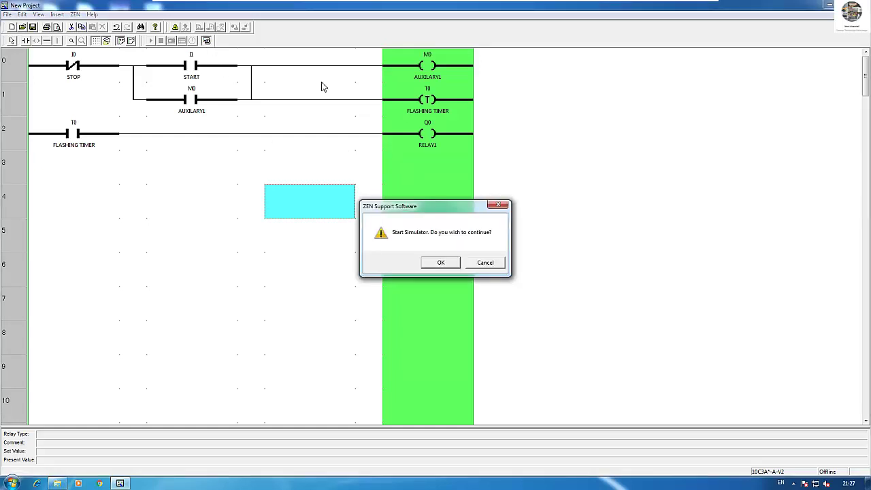
pyautogui.moveTo(412, 202)
pyautogui.mouseDown()
pyautogui.moveTo(541, 104)
pyautogui.moveTo(538, 68)
pyautogui.mouseUp()
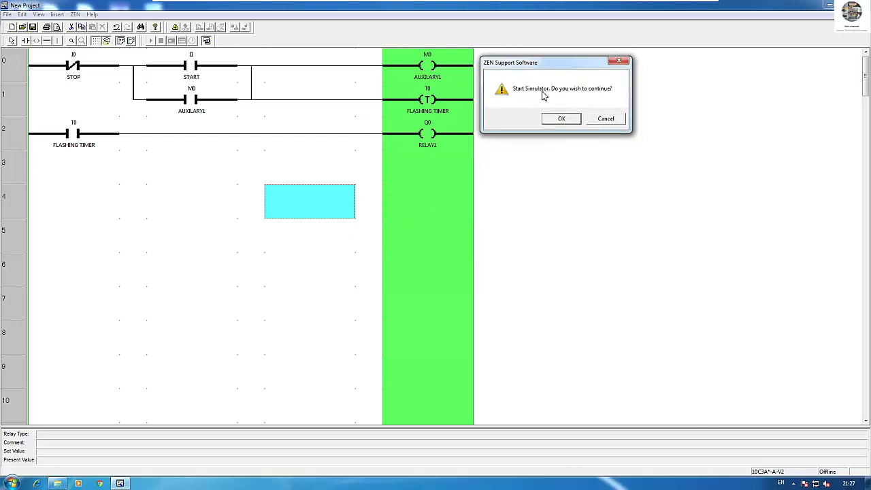
pyautogui.click(561, 121)
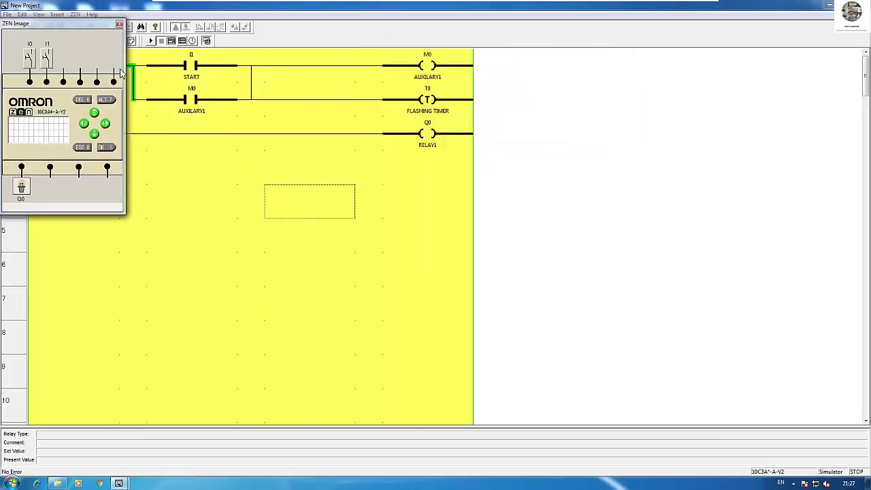
pyautogui.moveTo(74, 23)
pyautogui.mouseDown()
pyautogui.moveTo(248, 177)
pyautogui.moveTo(575, 73)
pyautogui.moveTo(547, 55)
pyautogui.mouseUp()
pyautogui.click(152, 41)
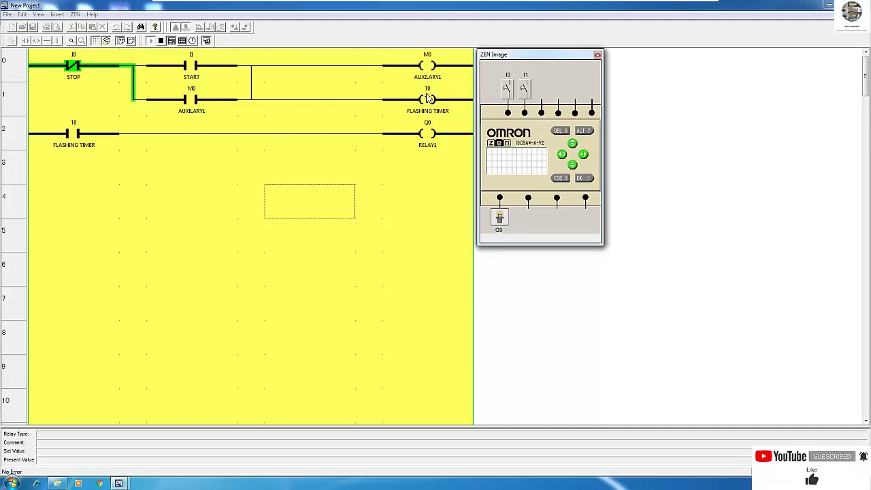
# Turn on input I1 and inspect the FLASHING TIMER contact's live values.
pyautogui.click(529, 89)
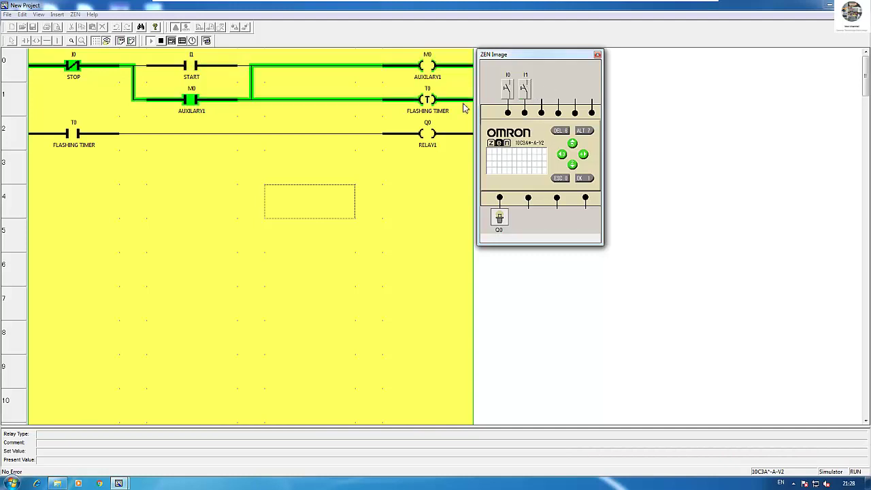
pyautogui.click(99, 138)
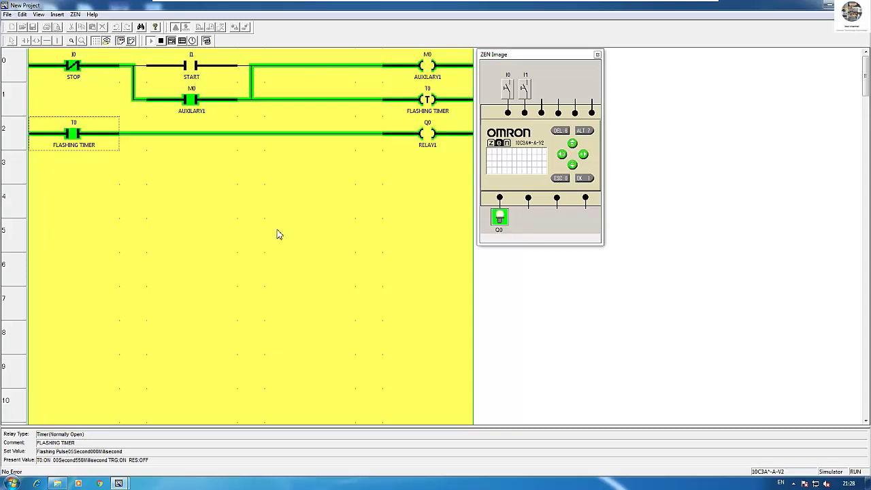
# Change flashing timer T0's ON time from 5 to 2 seconds during simulation.
pyautogui.doubleClick(88, 133)
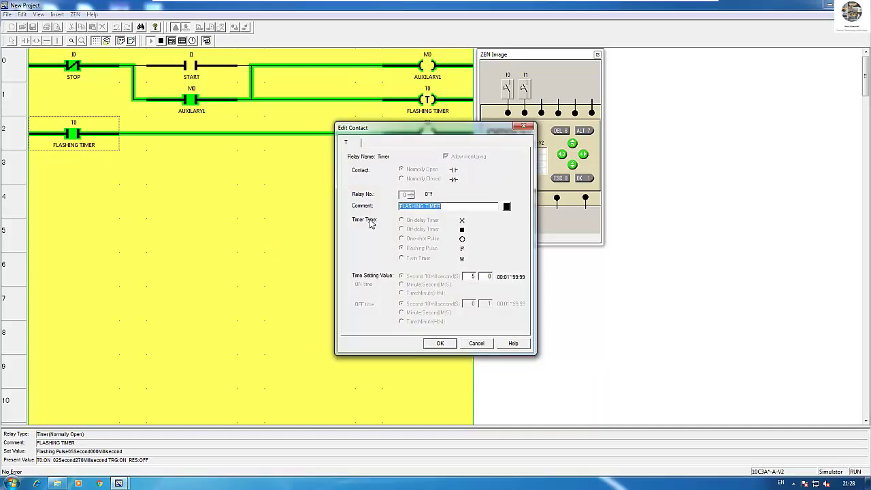
pyautogui.moveTo(427, 130)
pyautogui.mouseDown()
pyautogui.moveTo(366, 182)
pyautogui.moveTo(327, 188)
pyautogui.mouseUp()
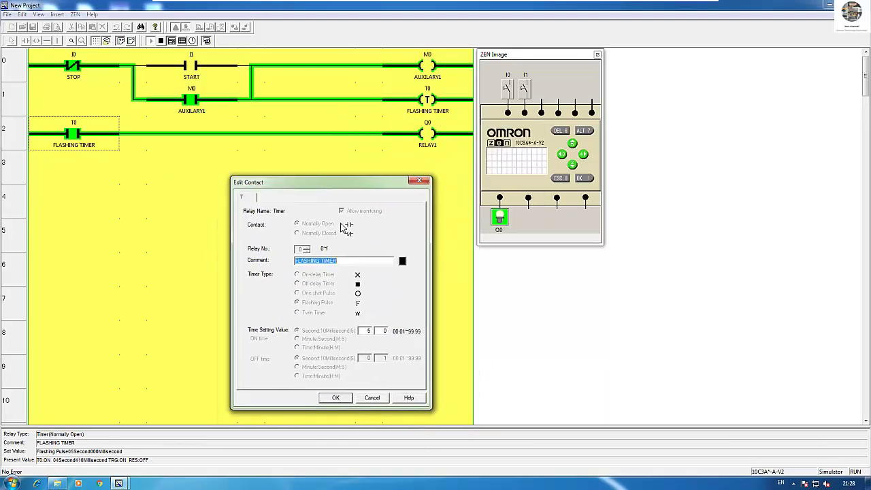
pyautogui.click(369, 331)
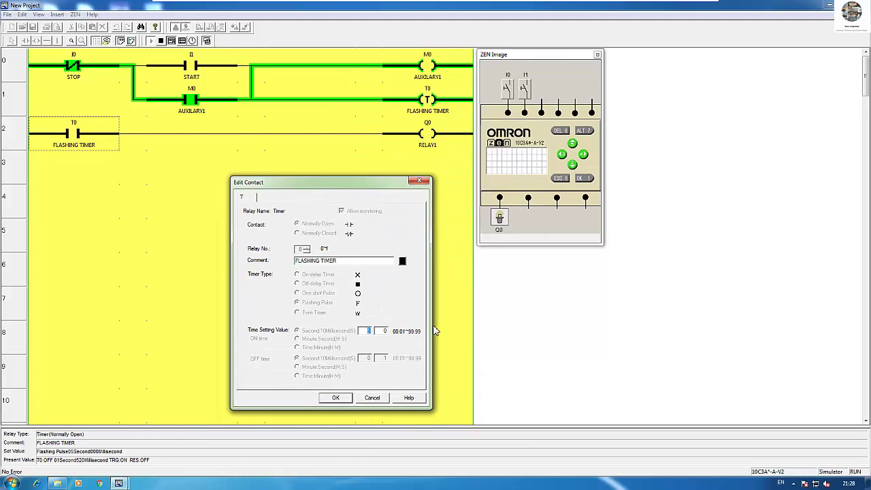
pyautogui.write('2')
pyautogui.click(348, 398)
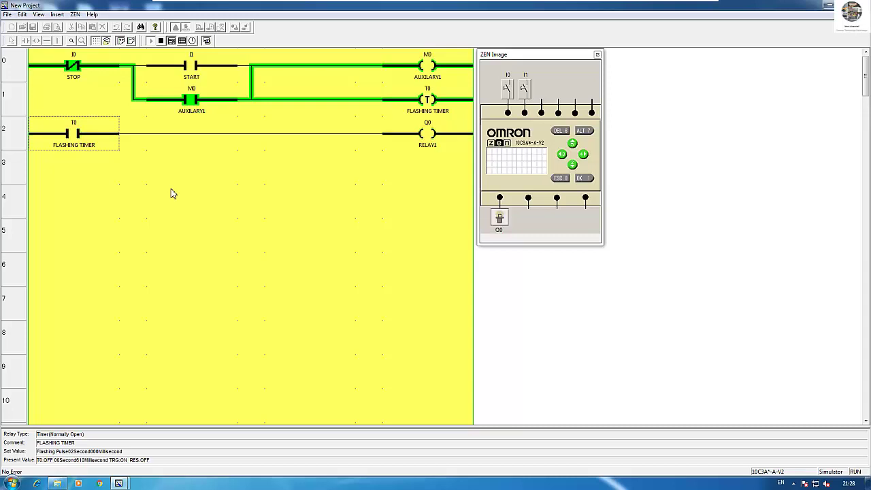
# Set flashing timer T0's ON time to 1 second.
pyautogui.doubleClick(74, 136)
pyautogui.doubleClick(471, 276)
pyautogui.write('1')
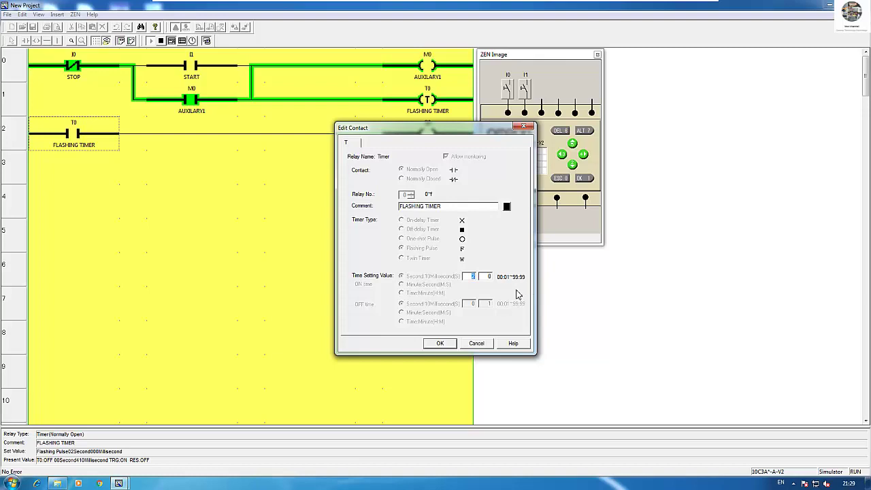
pyautogui.click(440, 343)
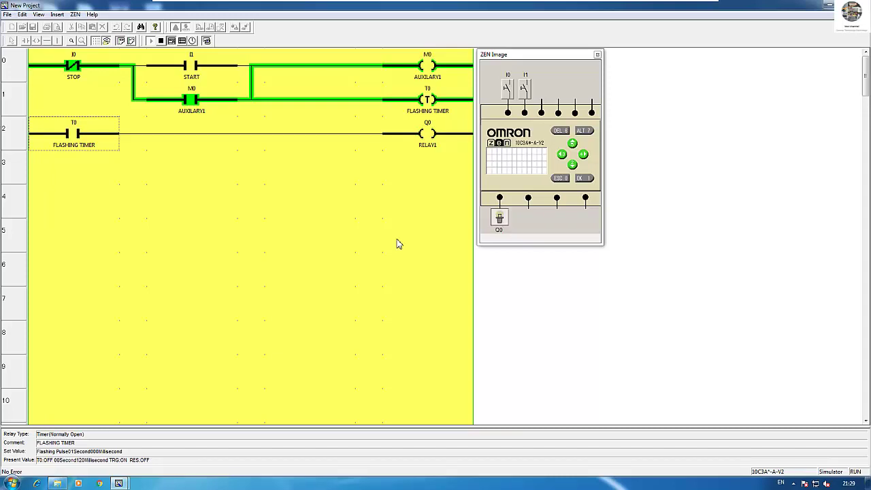
# Enter 60 seconds as T0's ON time and watch Q0 RELAY1 stay lit.
pyautogui.doubleClick(92, 134)
pyautogui.moveTo(425, 129); pyautogui.dragTo(288, 193)
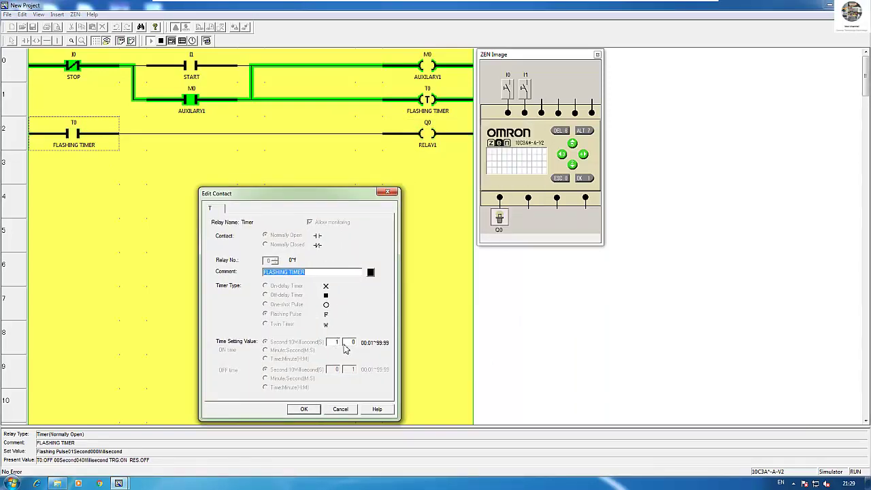
pyautogui.click(336, 342)
pyautogui.write('60')
pyautogui.click(303, 409)
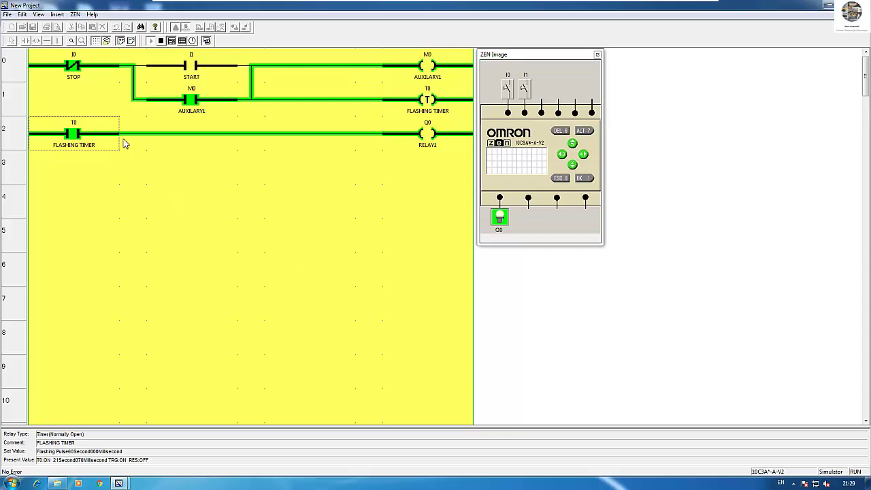
# Open T0's Edit Contact settings showing the 60-second ON time beside the running ladder.
pyautogui.doubleClick(82, 140)
pyautogui.moveTo(383, 133)
pyautogui.mouseDown()
pyautogui.moveTo(289, 177)
pyautogui.moveTo(289, 163)
pyautogui.moveTo(304, 167)
pyautogui.mouseUp()
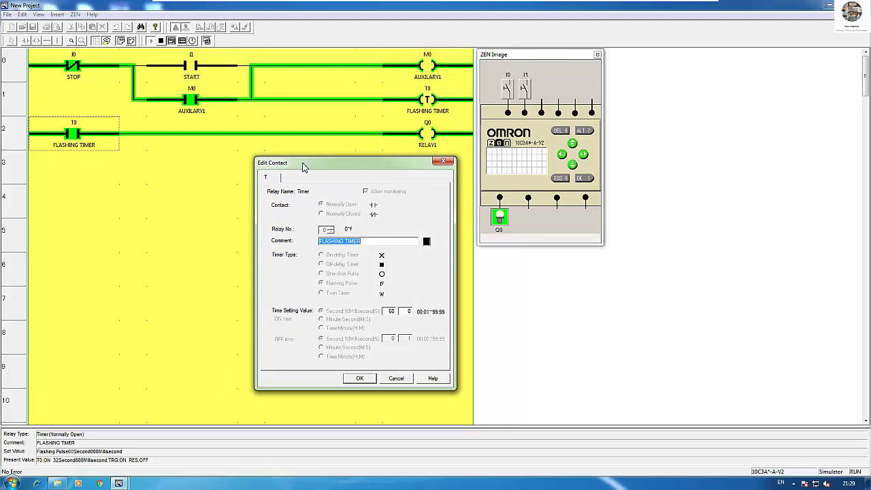
pyautogui.moveTo(304, 167); pyautogui.dragTo(314, 168)
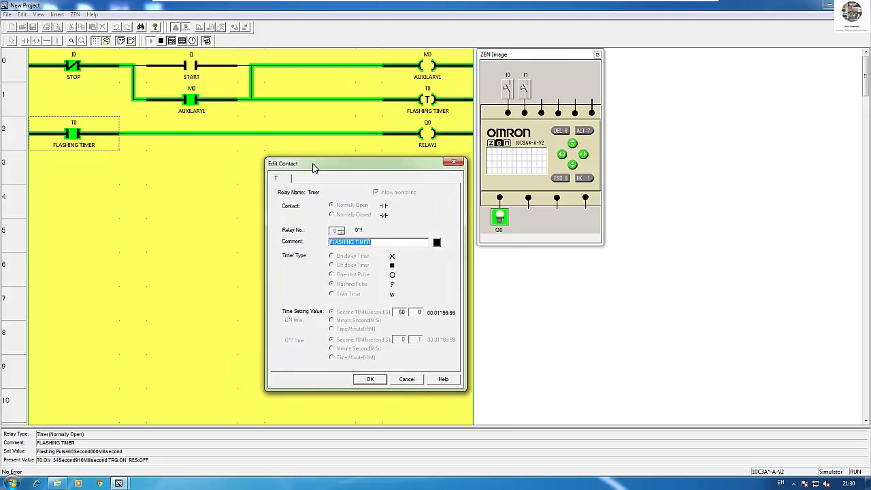